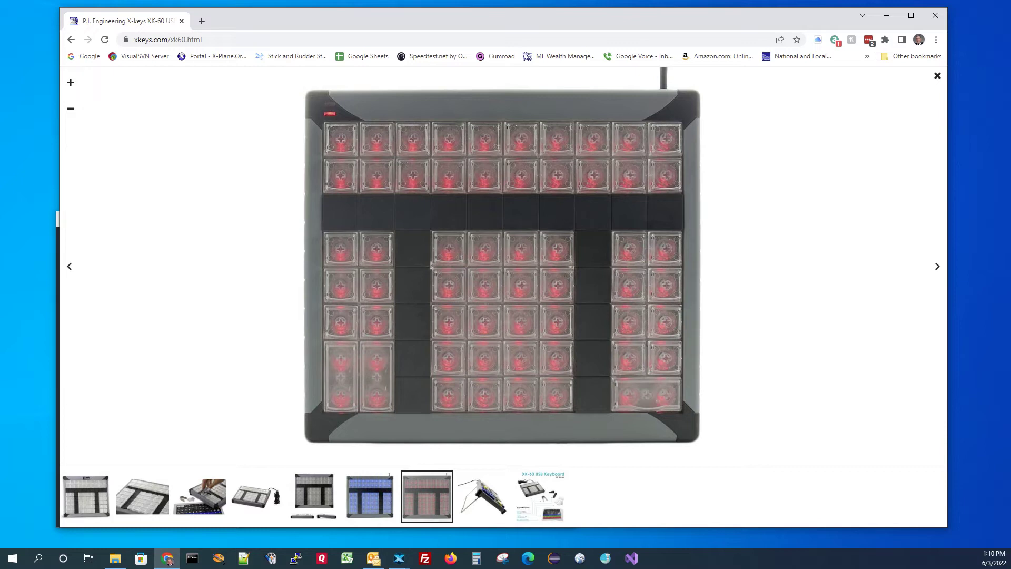
# Switch the XK-60 gallery to the blue-backlit photo, then go back to the Standard Keyboards listing.
pyautogui.press('Left')
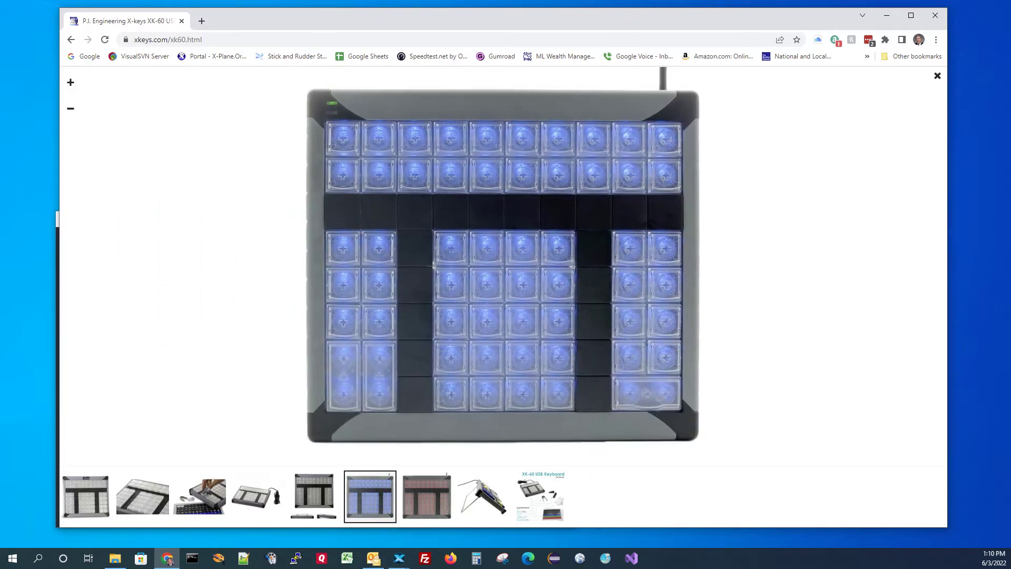
pyautogui.click(71, 40)
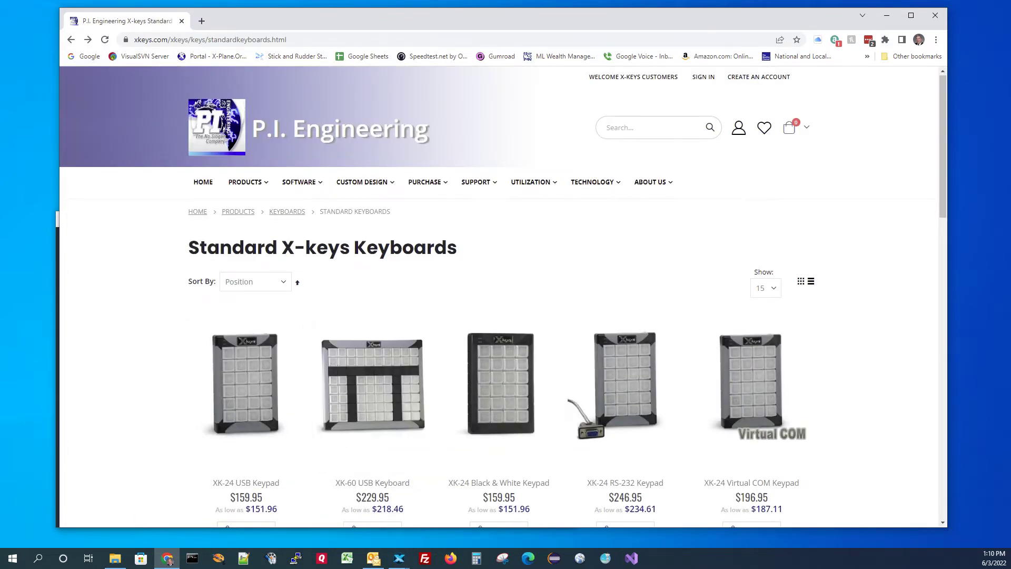
# Scroll the keyboard listing, then minimize Chrome to reveal the configuration editor.
pyautogui.scroll(-5, 373, 369)
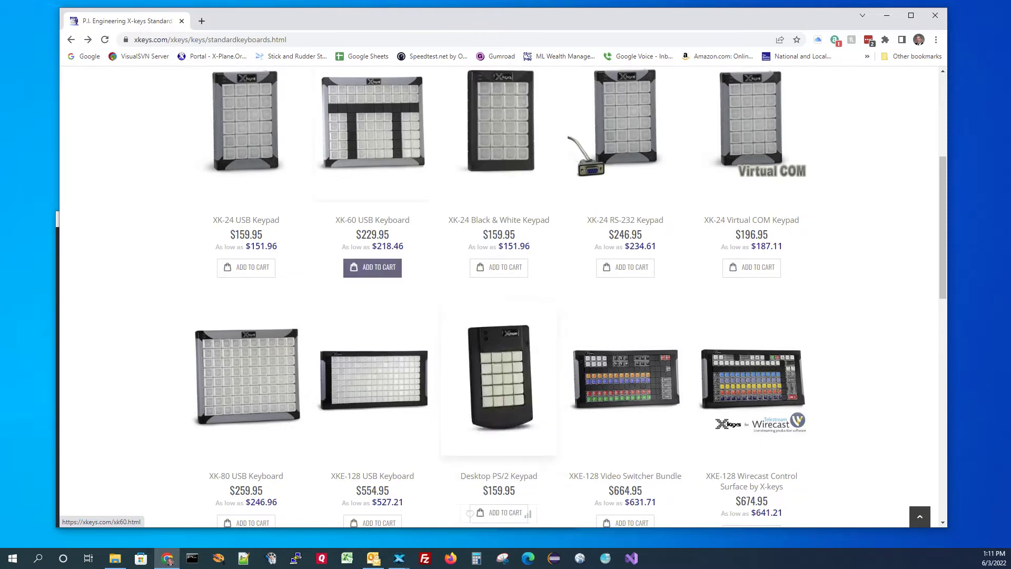
pyautogui.press('super+Down')
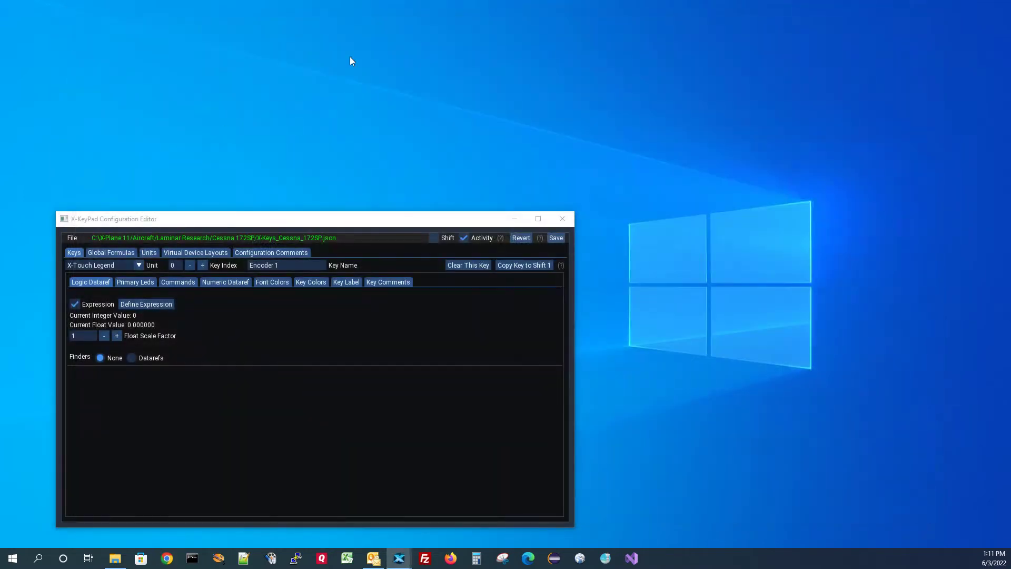
# Move the X-Touch Legend window to the top right and uncheck Shift.
pyautogui.moveTo(1010, 157); pyautogui.dragTo(764, 20)
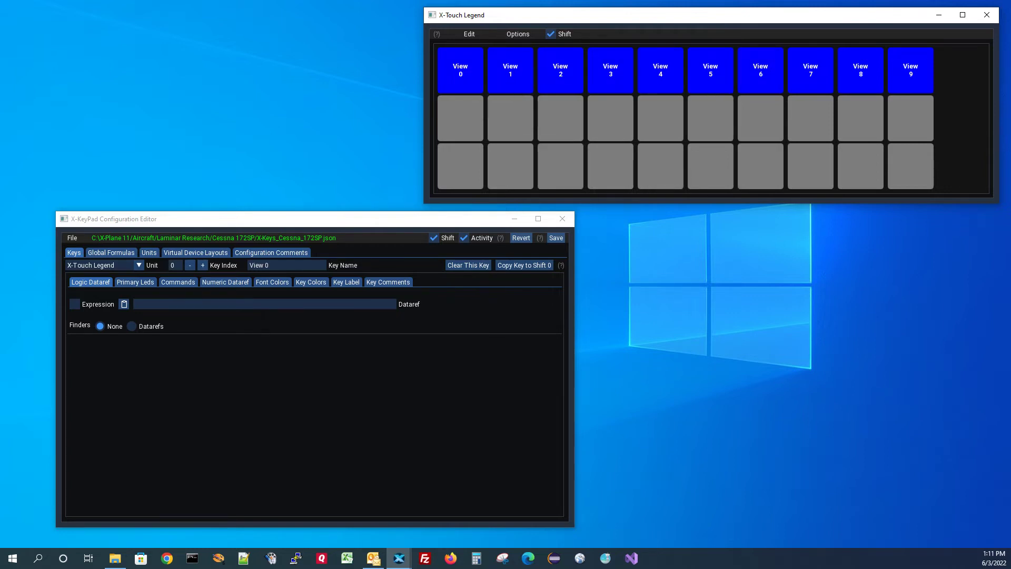
pyautogui.click(550, 34)
# Toggle Shift on, off and on again, ending with the View 0–9 layout shown.
pyautogui.click(550, 34)
pyautogui.click(550, 34)
pyautogui.click(550, 34)
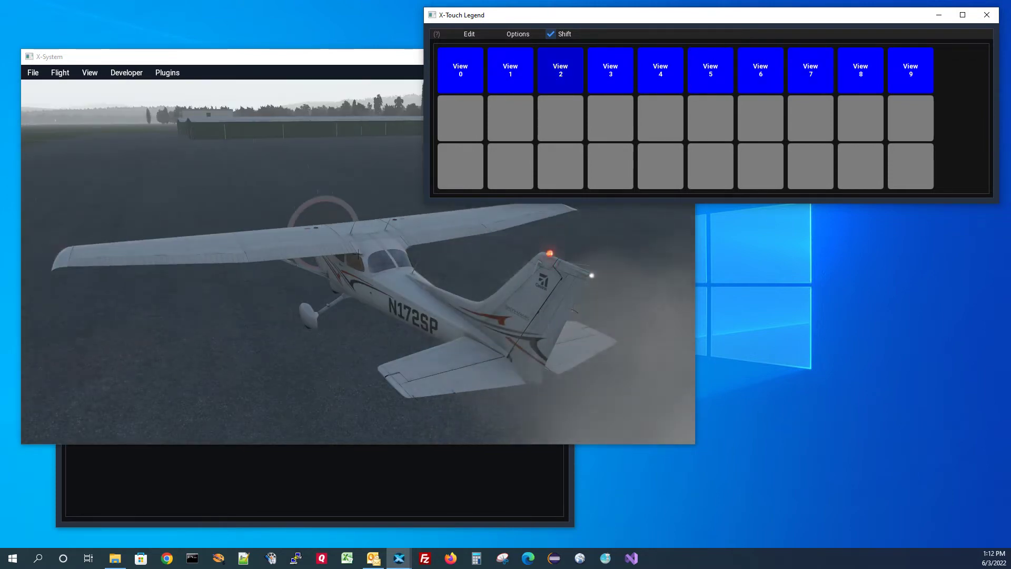
# Drag the X-Plane 11 window aside to expose the editor and X-Touch Legend.
pyautogui.moveTo(311, 62); pyautogui.dragTo(600, 151)
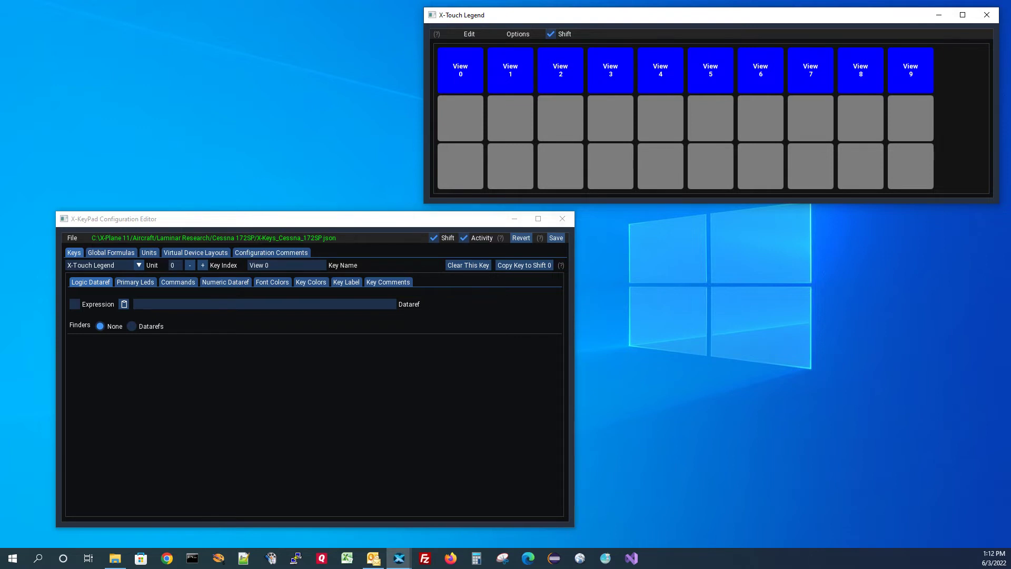
# Enable Overlay Mode for Unit 0, X-Touch Legend, in the Units list.
pyautogui.click(149, 252)
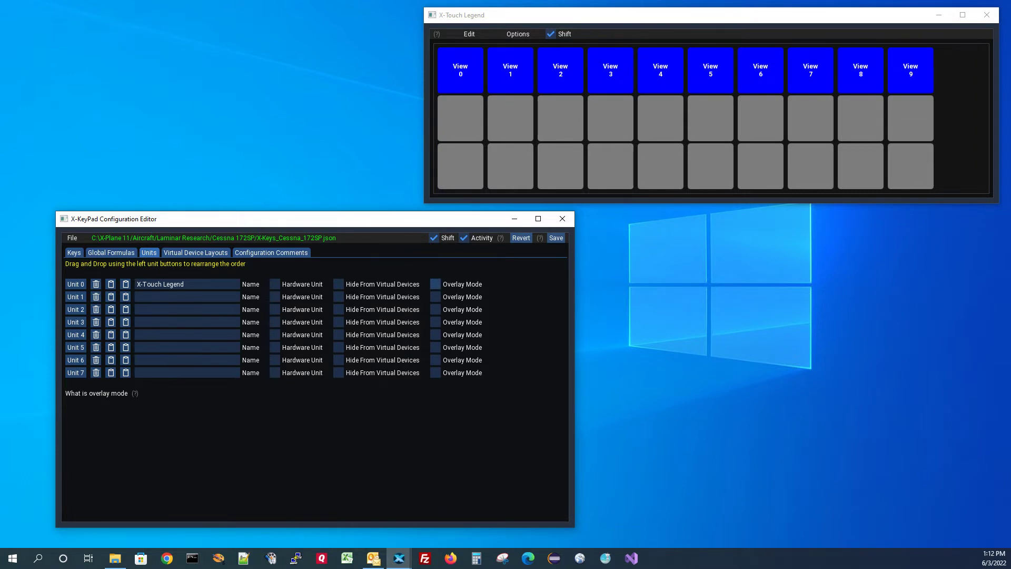
pyautogui.click(435, 284)
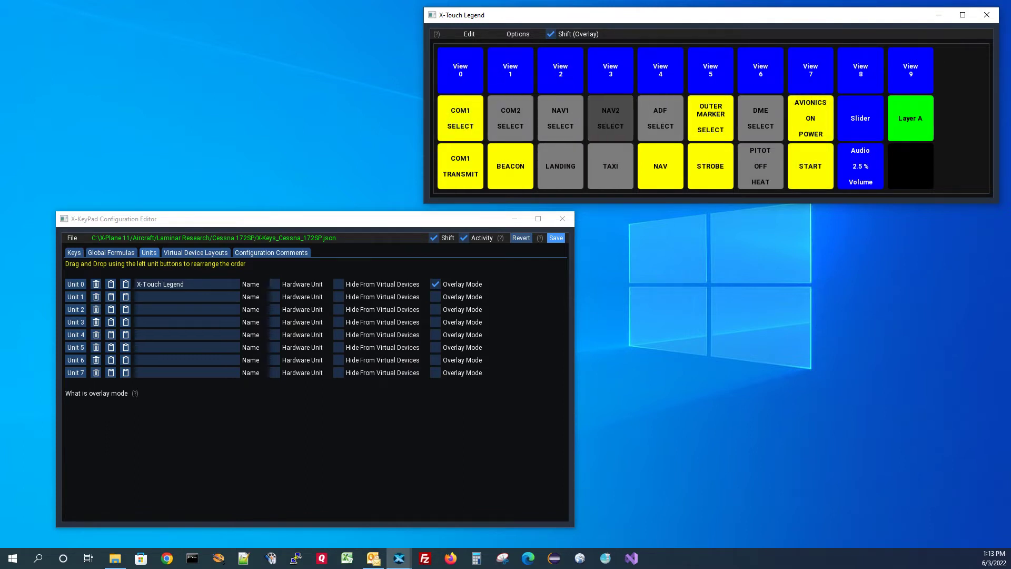
# Toggle Unit 0's Overlay Mode repeatedly, ending unchecked, and shift the legend window left.
pyautogui.click(435, 284)
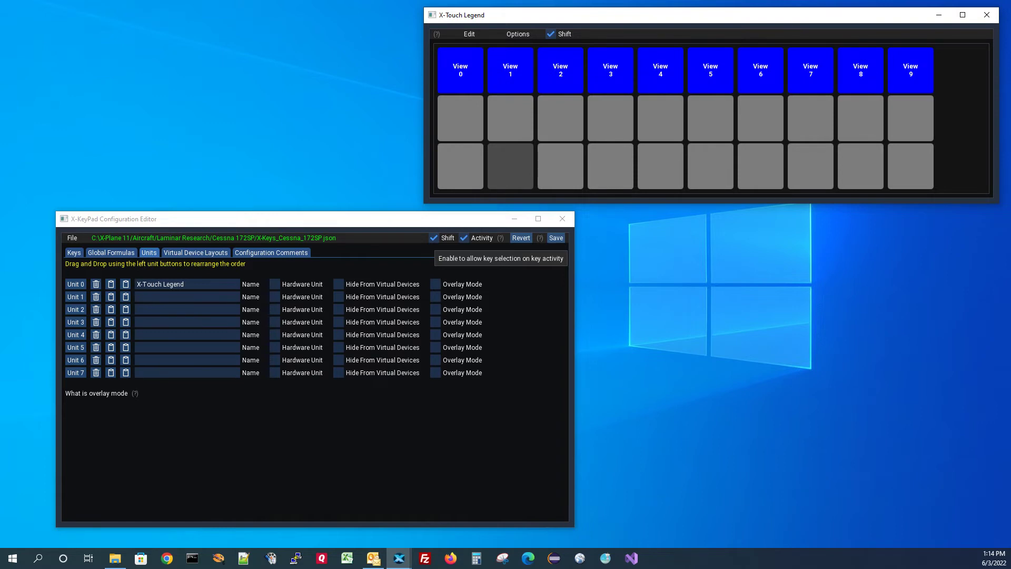
pyautogui.click(435, 284)
pyautogui.click(435, 284)
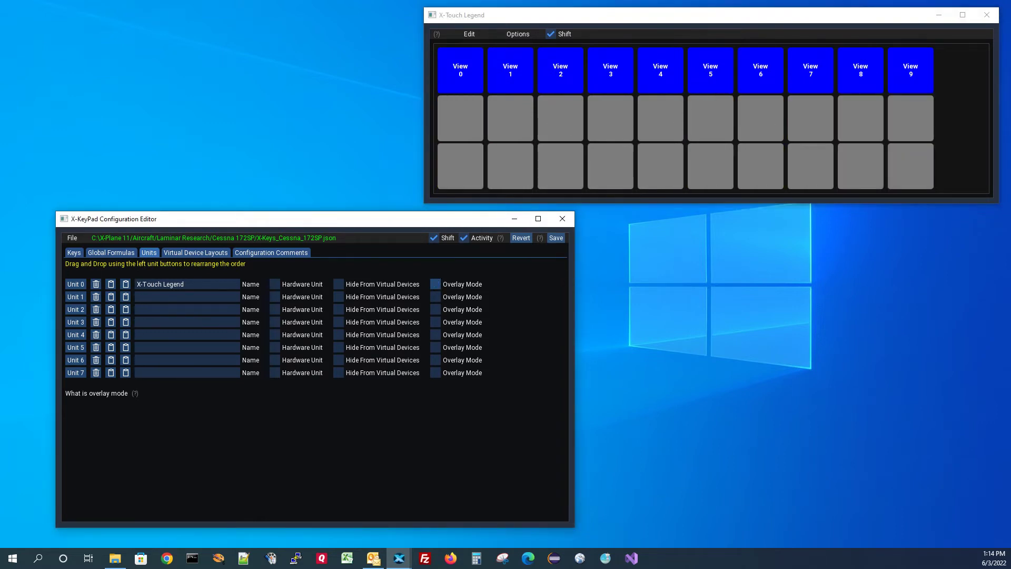
pyautogui.click(435, 284)
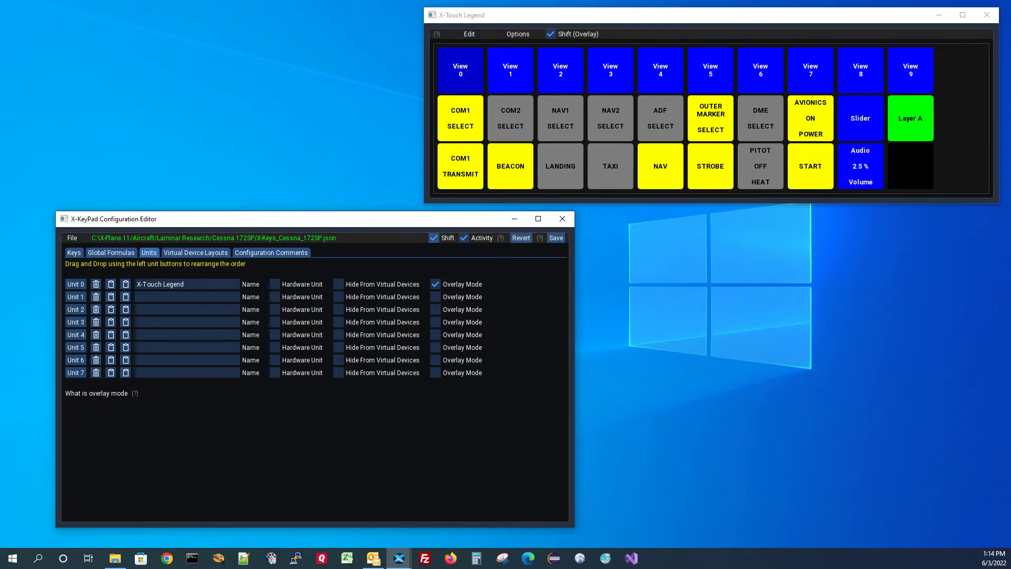
pyautogui.click(435, 284)
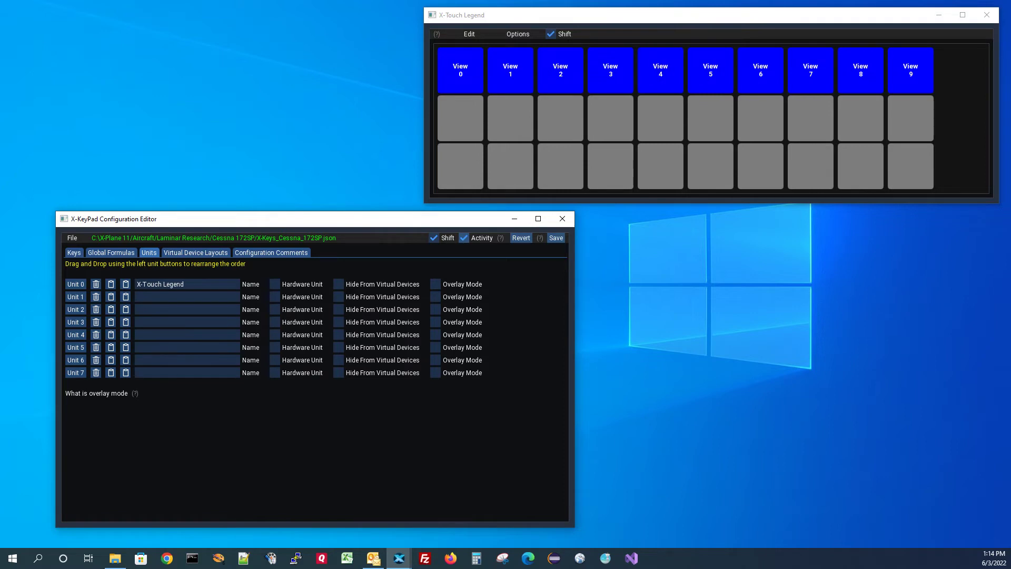
pyautogui.moveTo(692, 15); pyautogui.dragTo(378, 17)
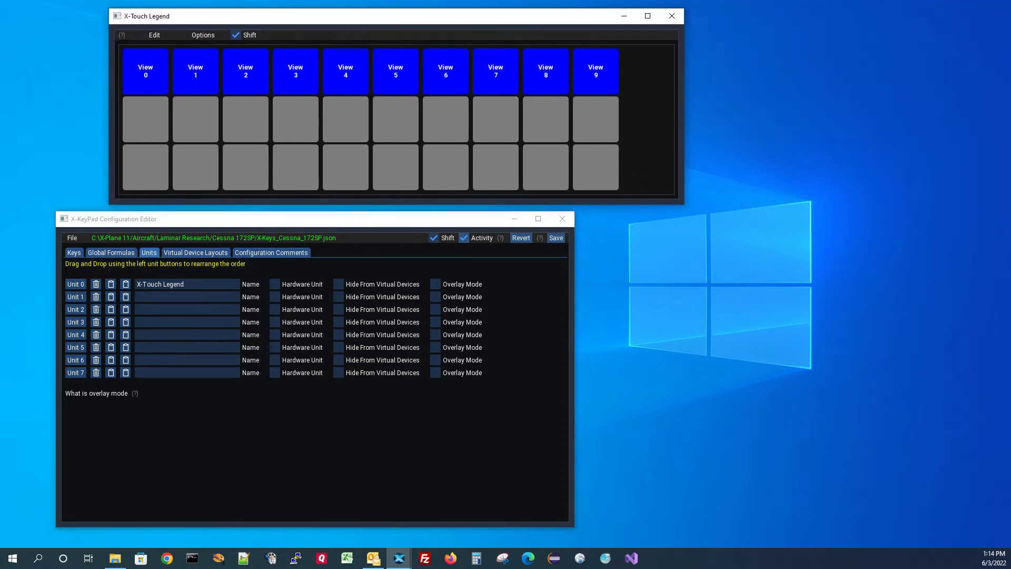
# Name Unit 1 'Views' and bring up the legend's Edit menu.
pyautogui.click(137, 296)
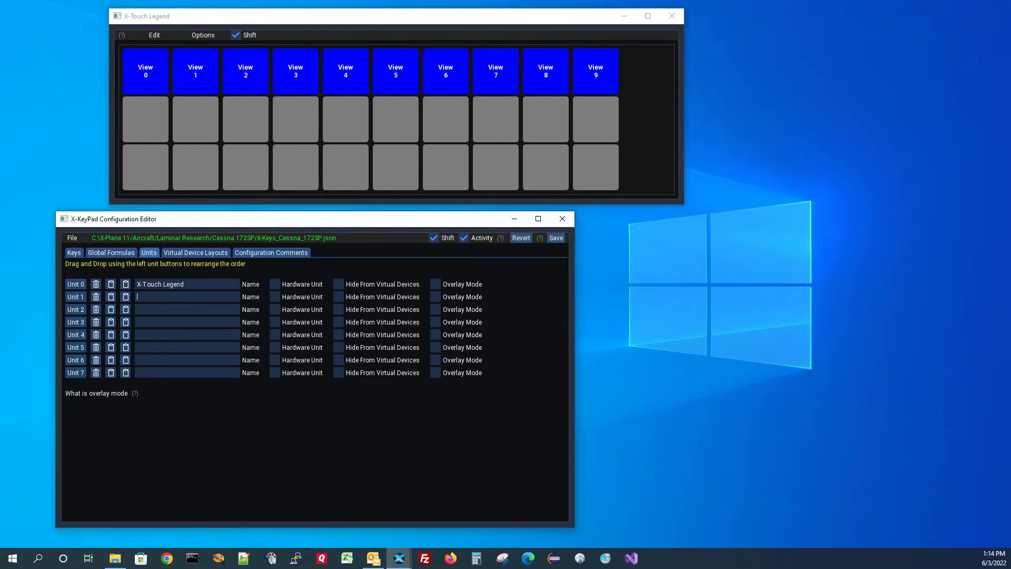
pyautogui.write('Views')
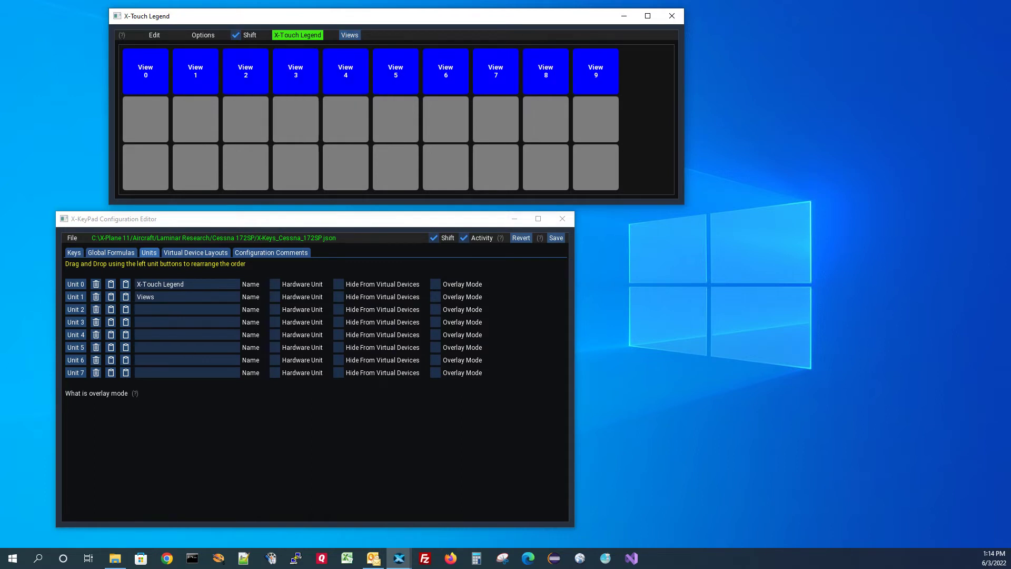
pyautogui.click(154, 35)
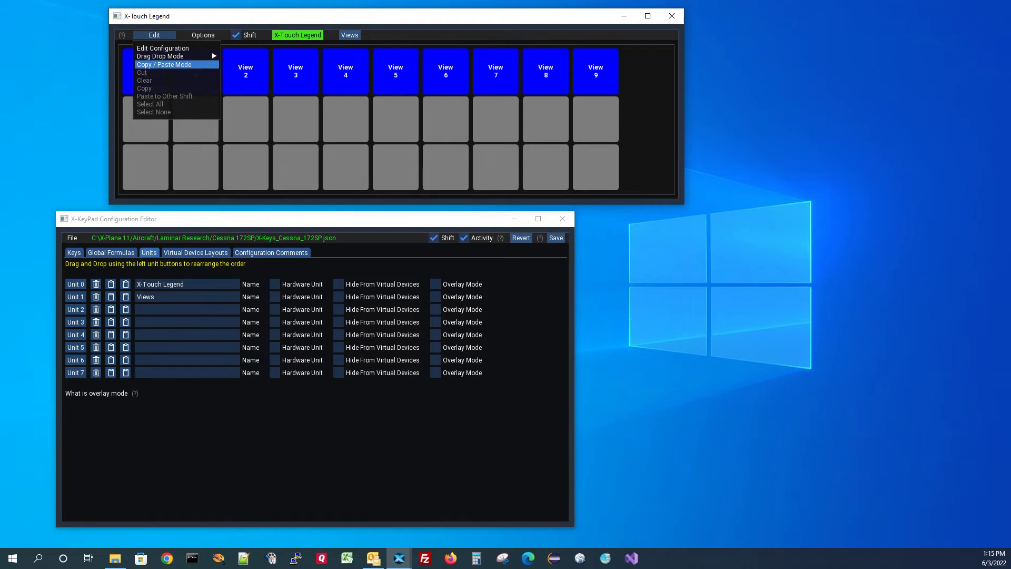
# Turn on Copy / Paste Mode, select the View keys, and cut them from X-Touch Legend.
pyautogui.click(163, 64)
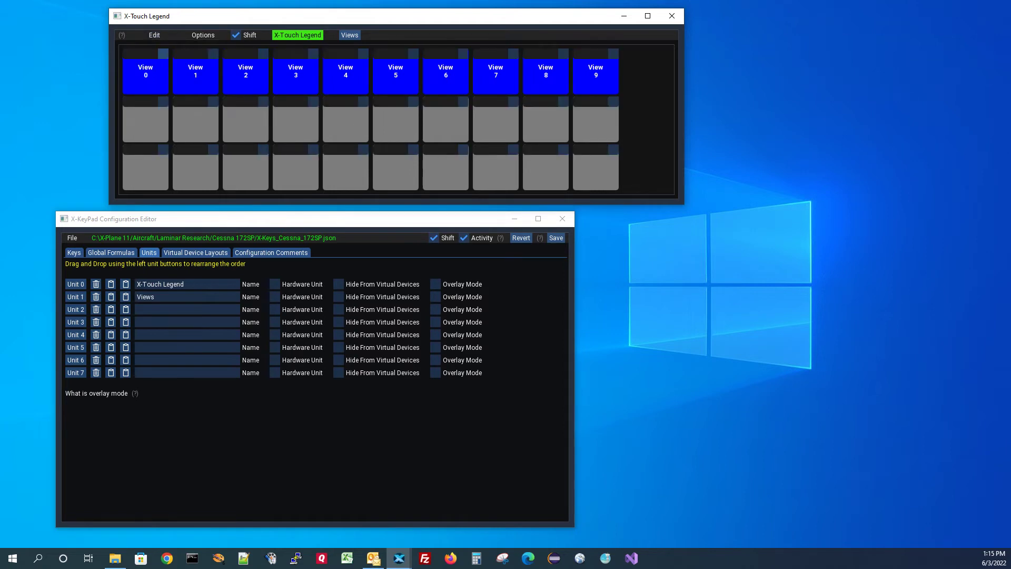
pyautogui.click(212, 53)
pyautogui.click(263, 53)
pyautogui.click(313, 53)
pyautogui.click(362, 54)
pyautogui.click(413, 53)
pyautogui.click(463, 53)
pyautogui.click(562, 53)
pyautogui.click(613, 53)
pyautogui.click(154, 35)
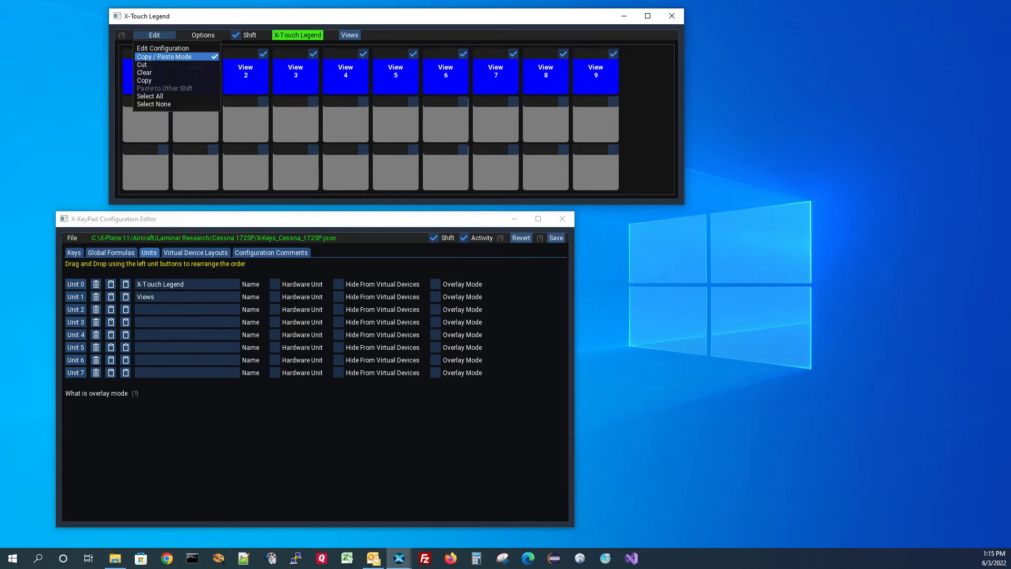
pyautogui.click(141, 64)
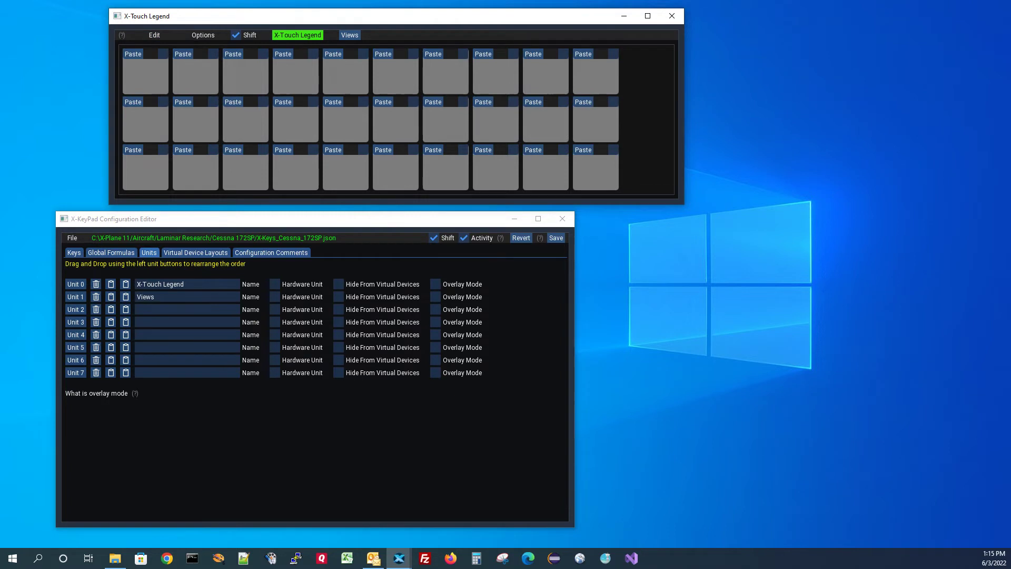
# Paste the View 0–9 keys into the Views unit's top row and turn off Copy / Paste Mode.
pyautogui.click(349, 35)
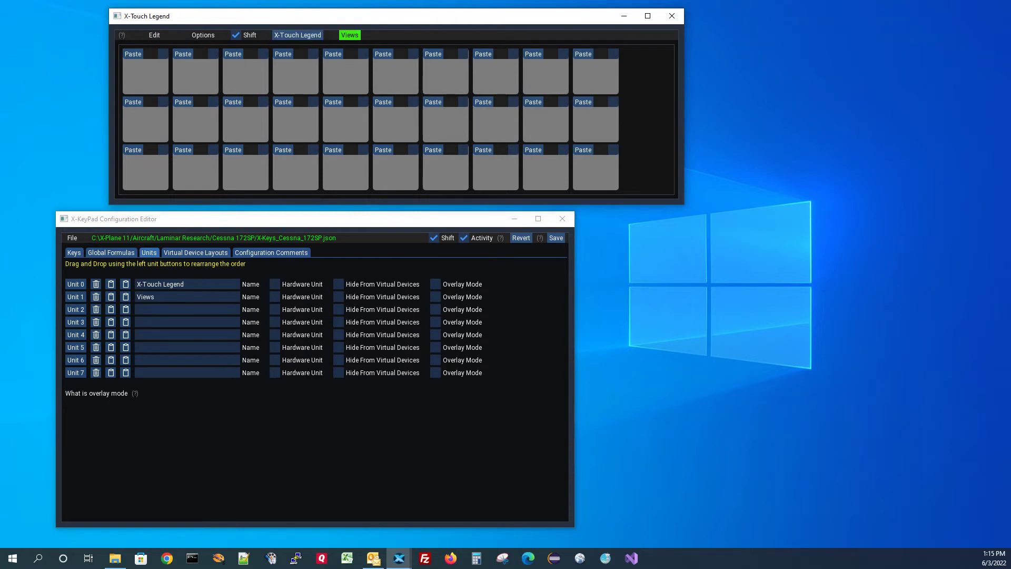
pyautogui.click(133, 54)
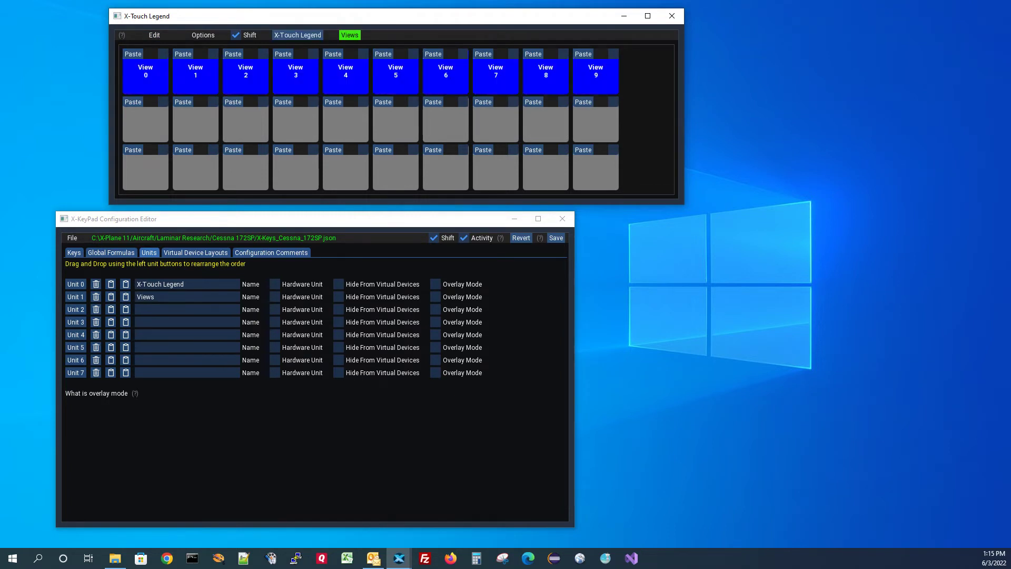
pyautogui.click(155, 35)
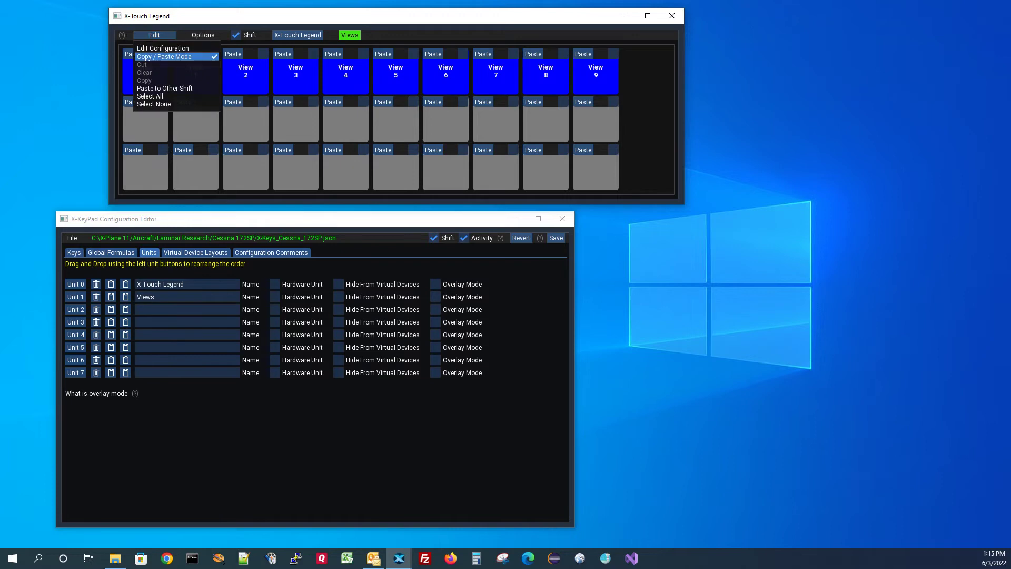
pyautogui.click(158, 58)
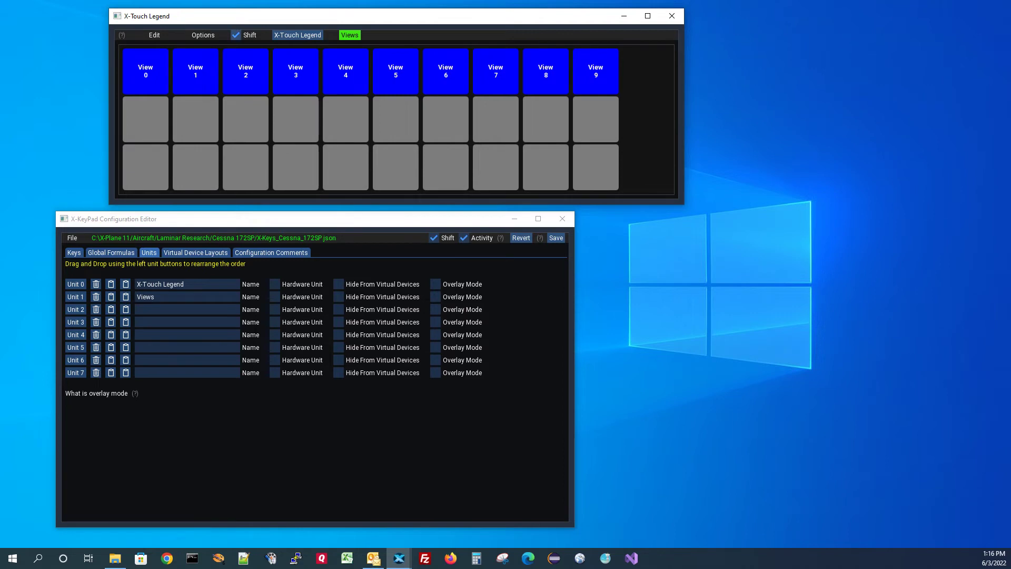
# Confirm the View keys sit on the Shift layer and enable Copy / Paste Mode.
pyautogui.click(236, 35)
pyautogui.click(236, 35)
pyautogui.click(236, 35)
pyautogui.click(236, 35)
pyautogui.click(155, 35)
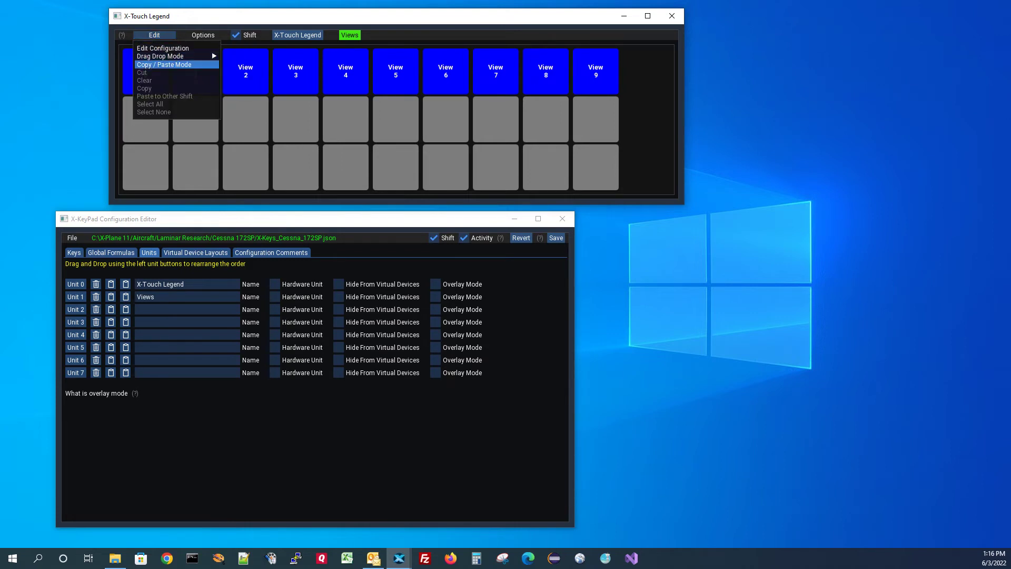
pyautogui.click(174, 64)
# Select all View keys on the Shift layer and clear them with Edit > Clear.
pyautogui.click(155, 34)
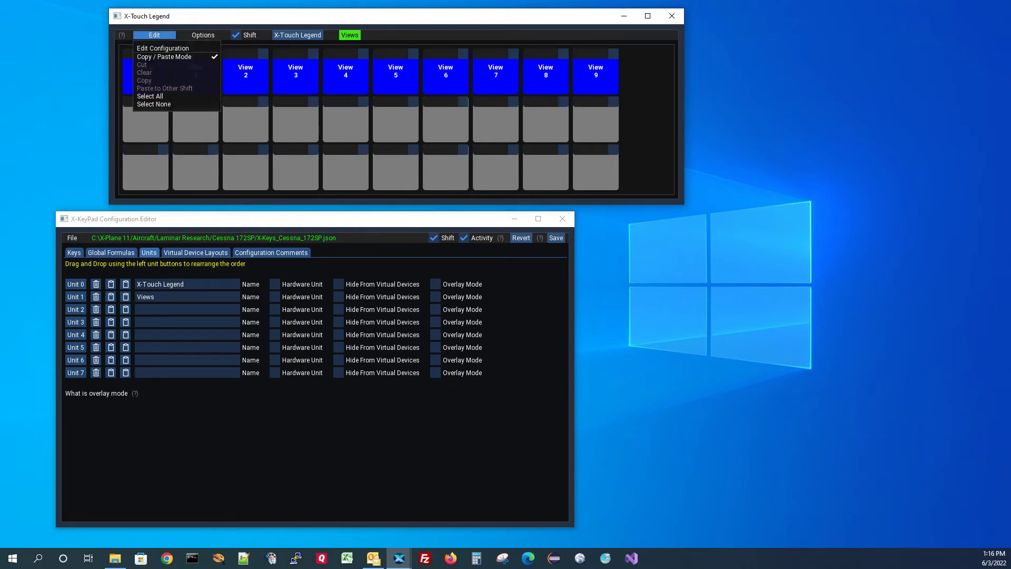
pyautogui.click(160, 97)
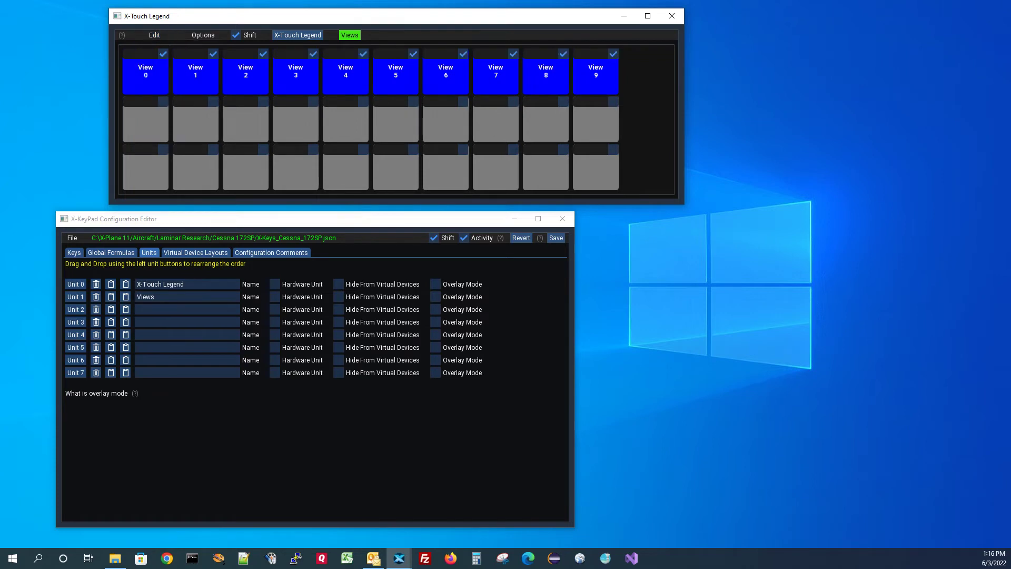
pyautogui.click(155, 35)
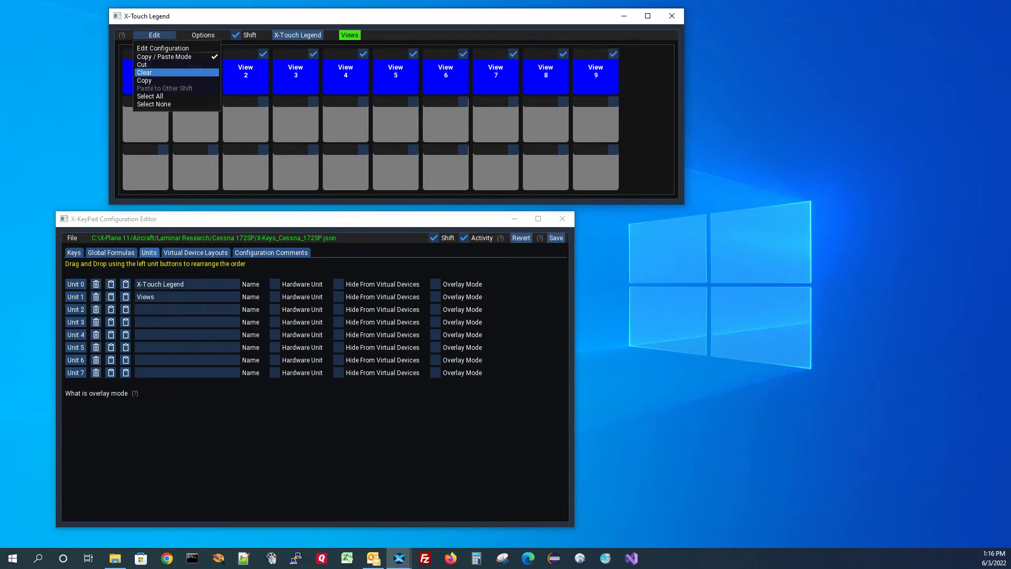
pyautogui.click(150, 72)
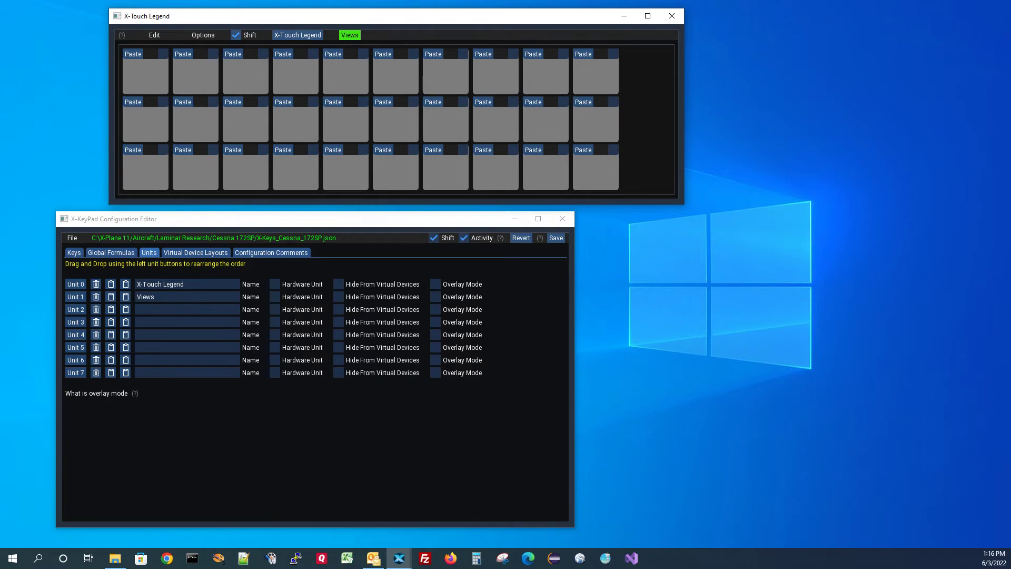
# Paste the View 0–9 keys onto the normal layer's first key and disable Copy / Paste Mode.
pyautogui.click(133, 54)
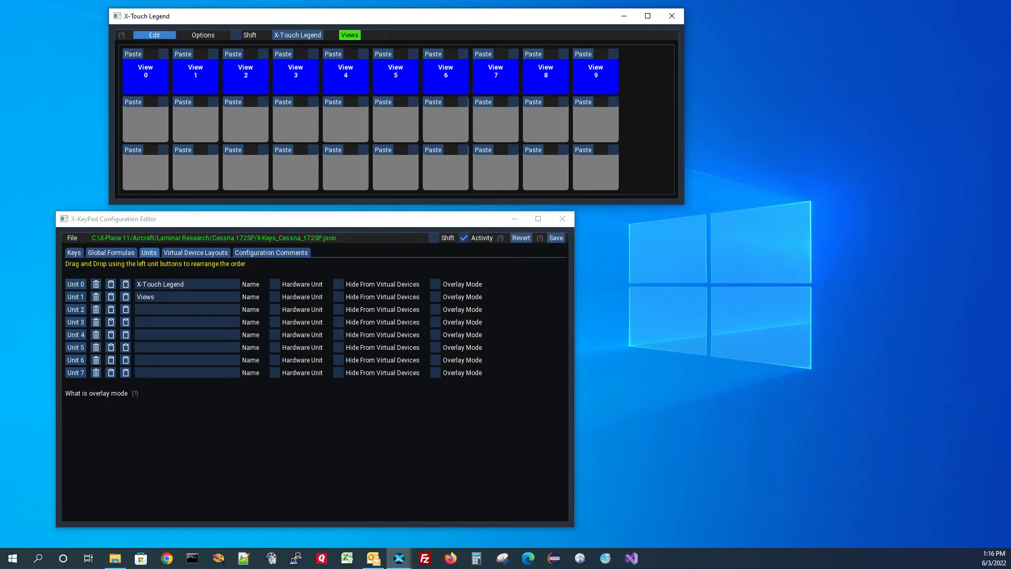
pyautogui.click(154, 34)
pyautogui.click(174, 56)
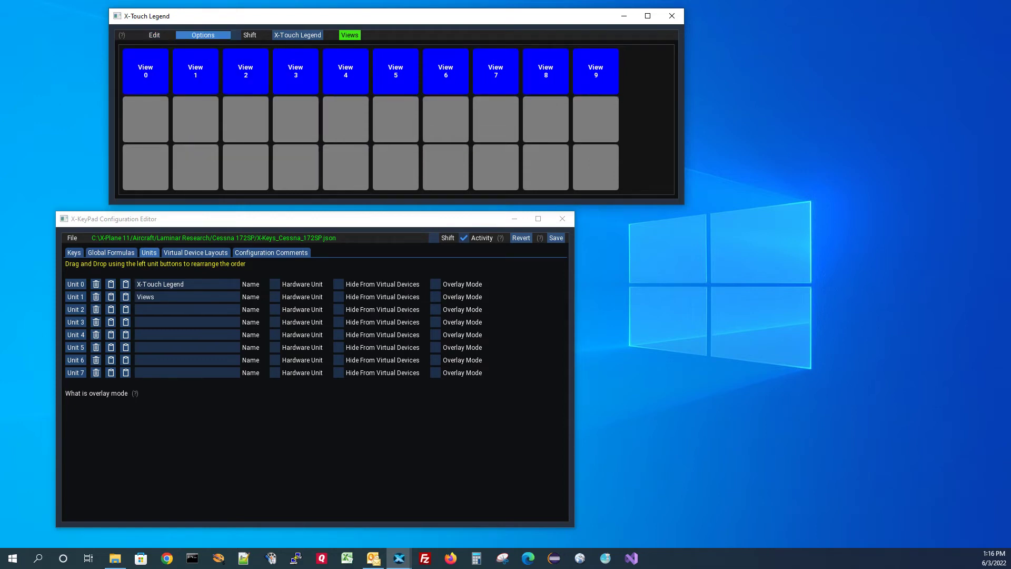
pyautogui.click(235, 35)
pyautogui.click(235, 34)
pyautogui.click(236, 34)
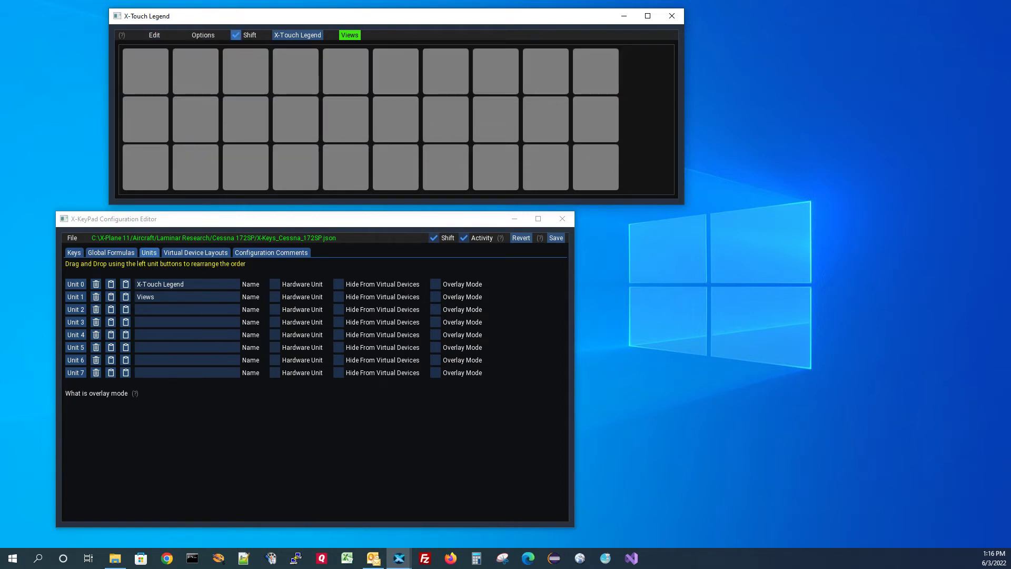